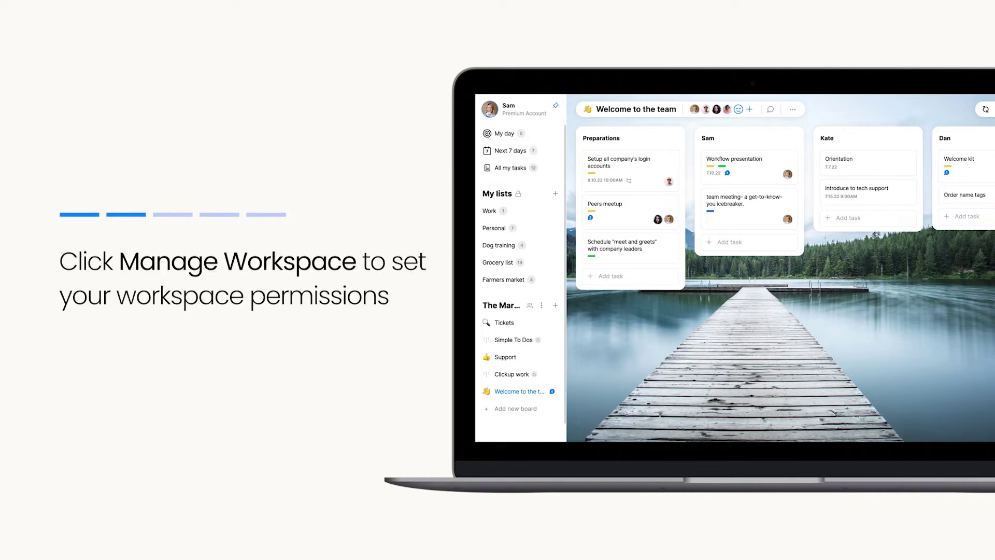
Step: Open Manage workspace for Marketing Agency from the sidebar profile menu
{"action": "left_click", "coordinate": [490, 109]}
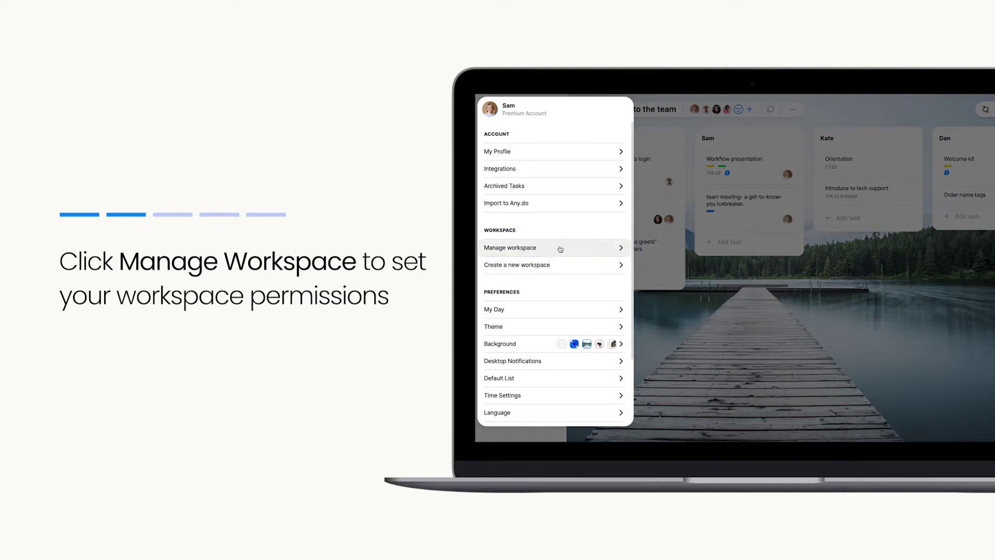
{"action": "left_click", "coordinate": [555, 248]}
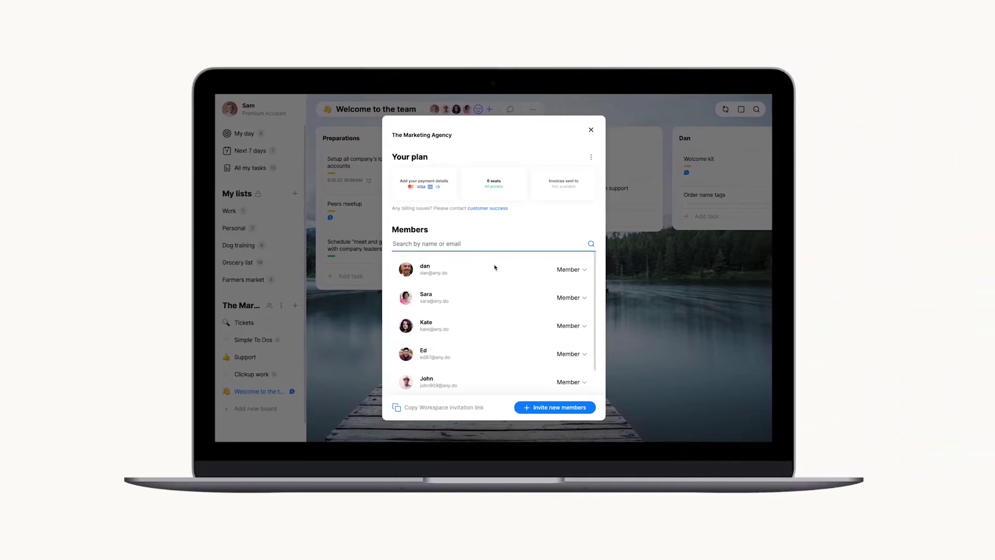
{"action": "scroll", "coordinate": [513, 275], "scroll_direction": "down", "scroll_amount": 1}
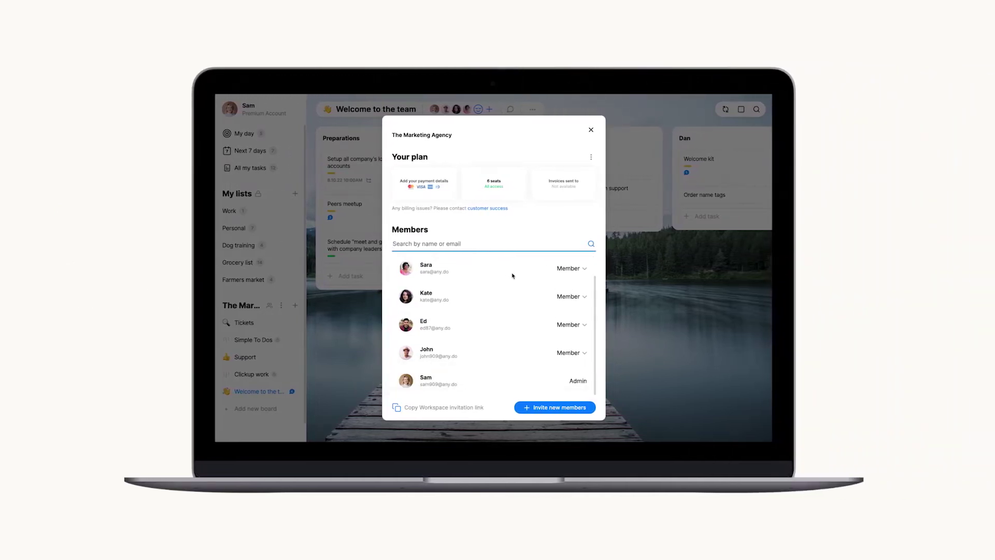
{"action": "left_click", "coordinate": [582, 353]}
{"action": "left_click", "coordinate": [585, 367]}
{"action": "left_click", "coordinate": [586, 328]}
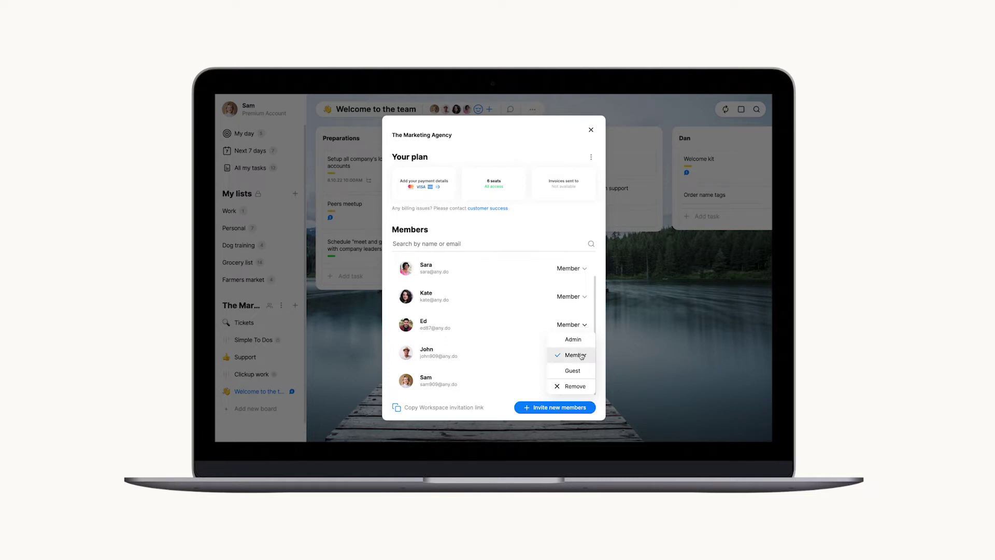
{"action": "left_click", "coordinate": [580, 370]}
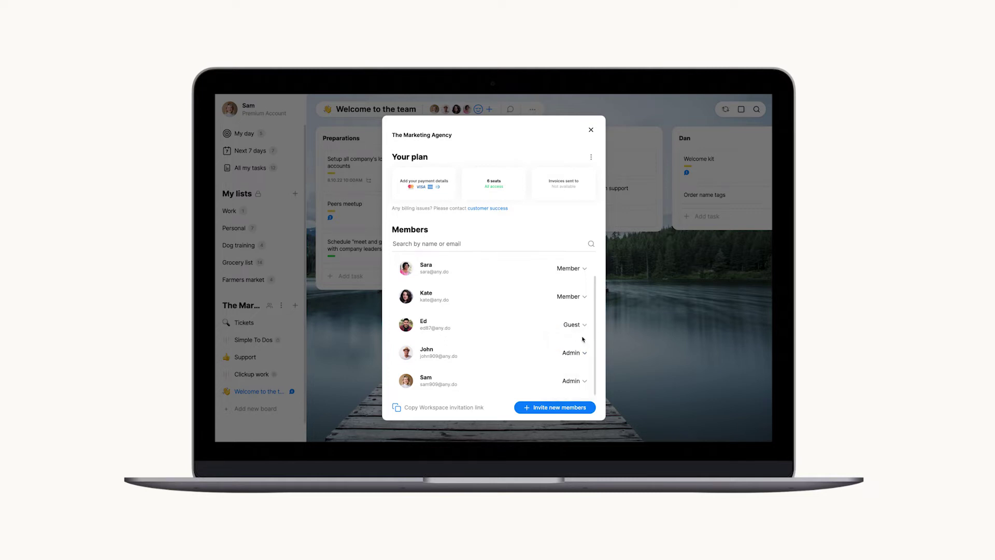
{"action": "scroll", "coordinate": [578, 331], "scroll_direction": "up", "scroll_amount": 1}
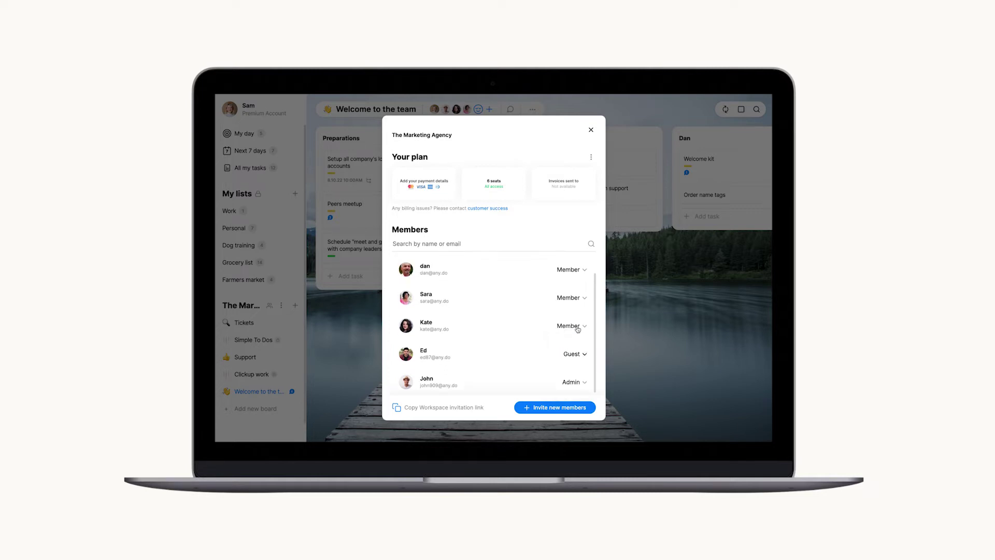
Step: Remove dan from the workspace and confirm the removal
{"action": "left_click", "coordinate": [575, 272]}
{"action": "left_click", "coordinate": [579, 331]}
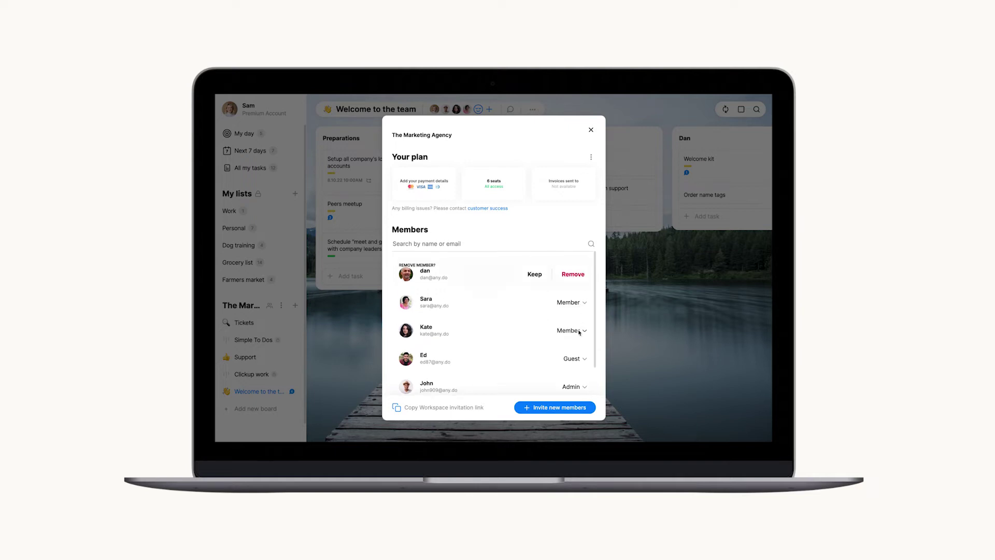
{"action": "left_click", "coordinate": [576, 302]}
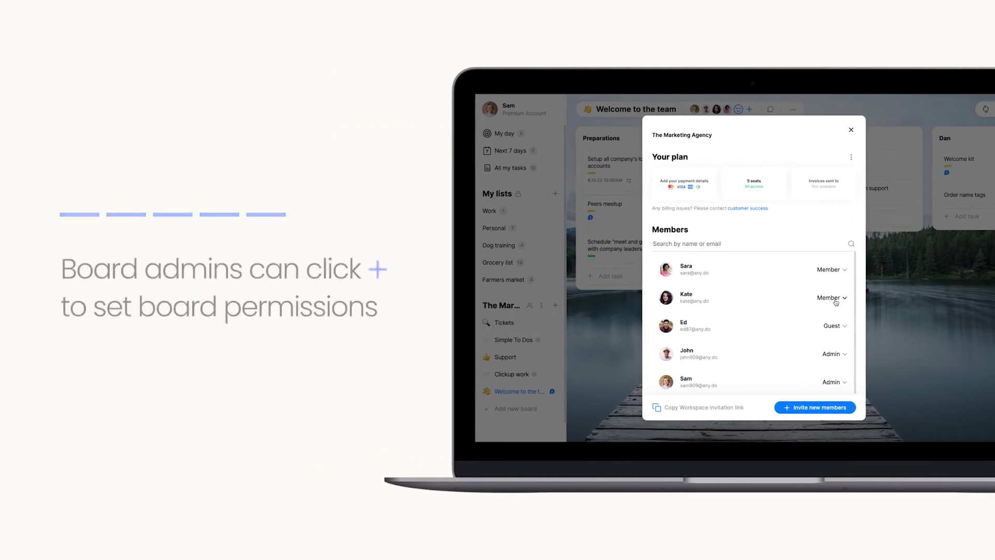
Step: Close workspace settings and open the Welcome to the team board's sharing list at Sara's role choices
{"action": "left_click", "coordinate": [889, 320]}
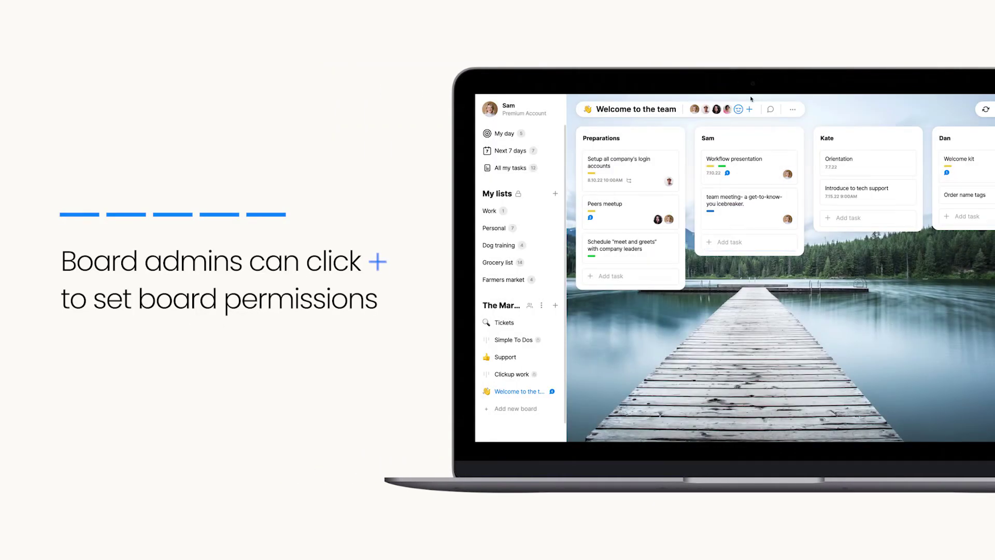
{"action": "left_click", "coordinate": [750, 110]}
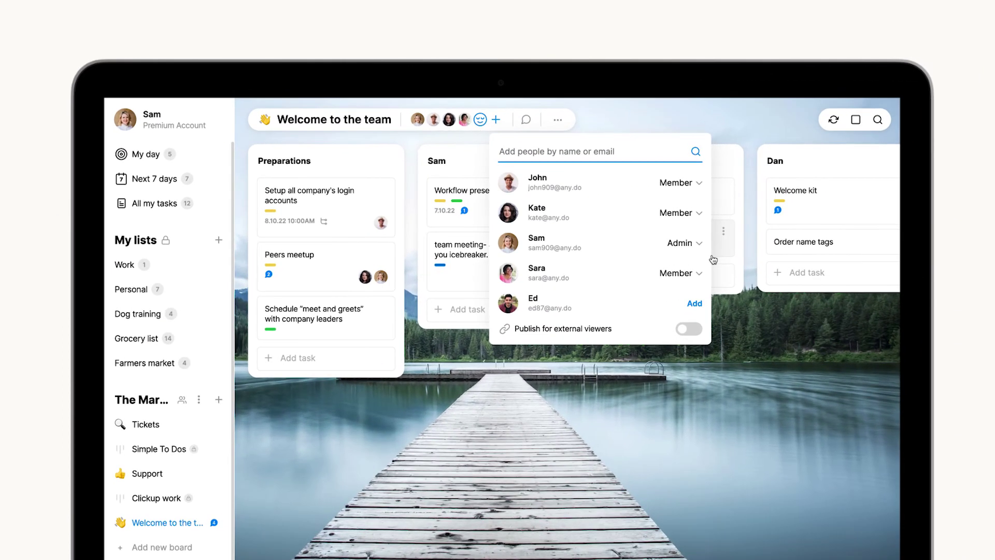
{"action": "left_click", "coordinate": [697, 274]}
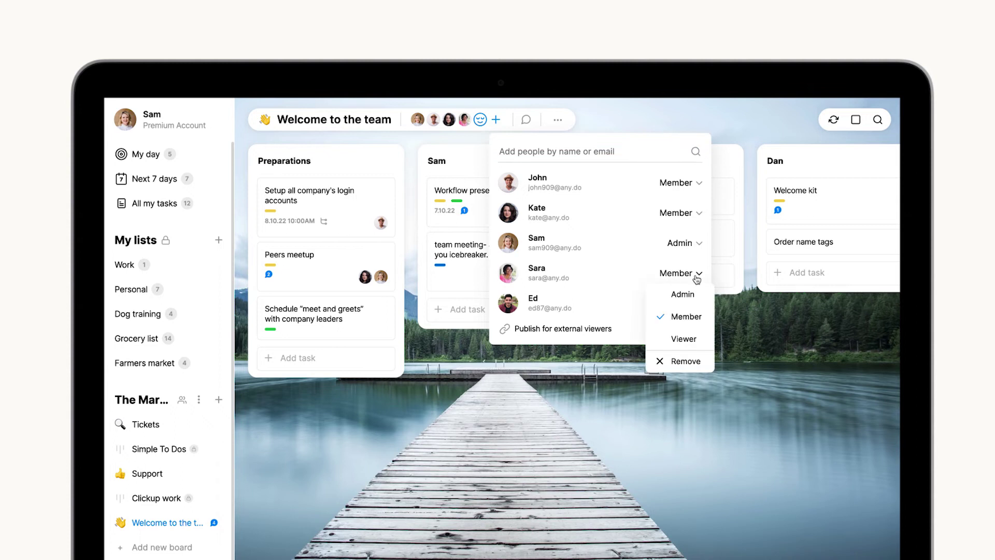
Step: Set Sara's board role to Admin and Kate's to Viewer
{"action": "left_click", "coordinate": [694, 296]}
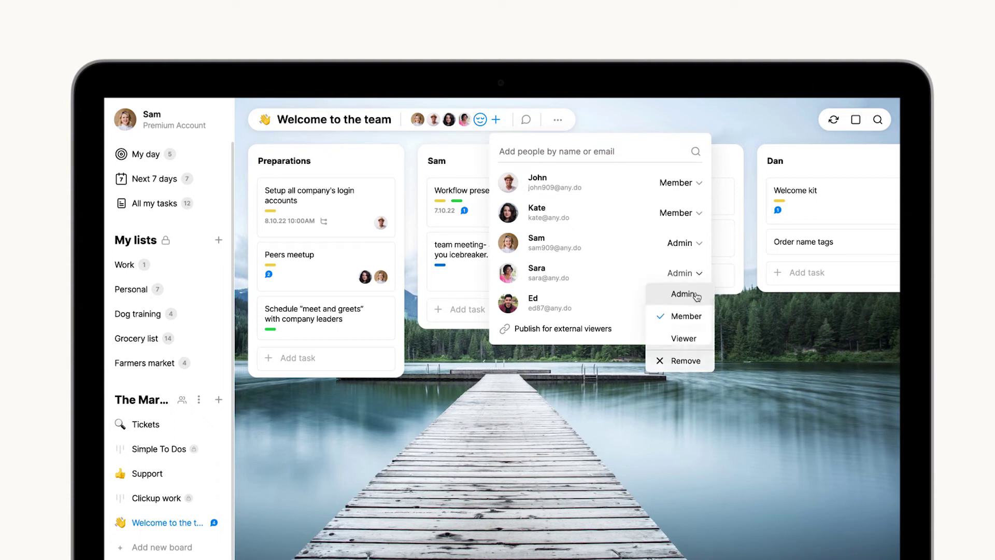
{"action": "left_click", "coordinate": [692, 220]}
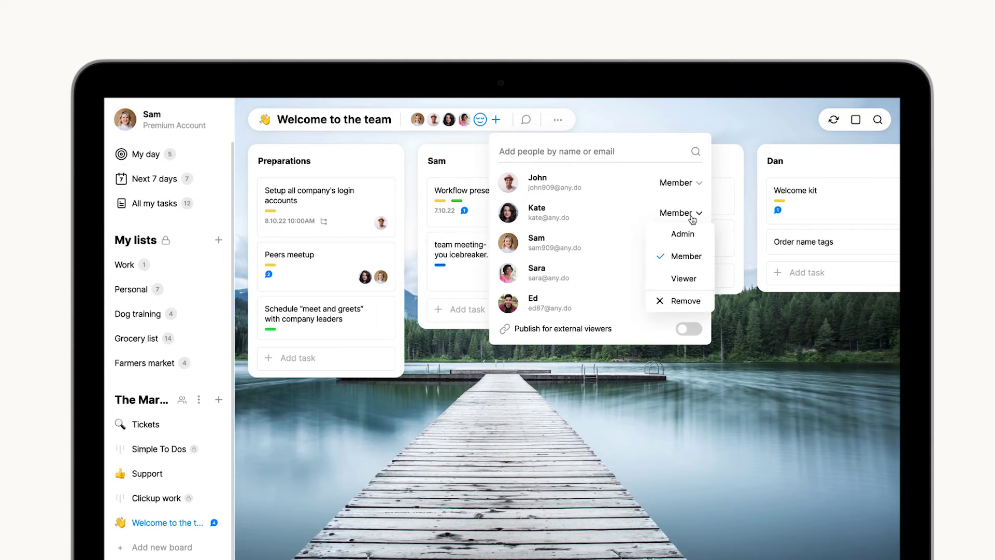
{"action": "left_click", "coordinate": [689, 278]}
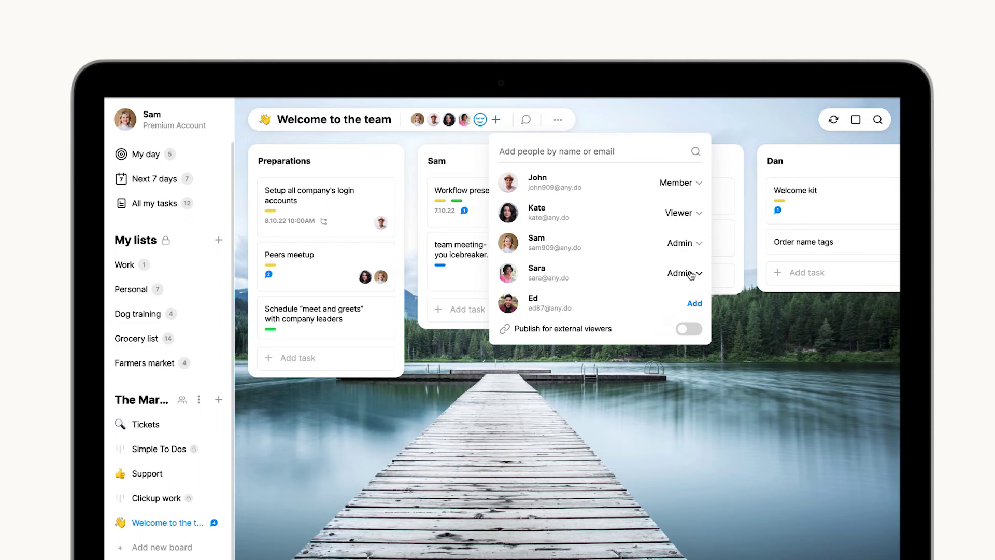
Step: Add Ed to the board as a Member and remove John, confirming with Yes
{"action": "left_click", "coordinate": [694, 303]}
{"action": "left_click", "coordinate": [694, 214]}
{"action": "left_click", "coordinate": [677, 301]}
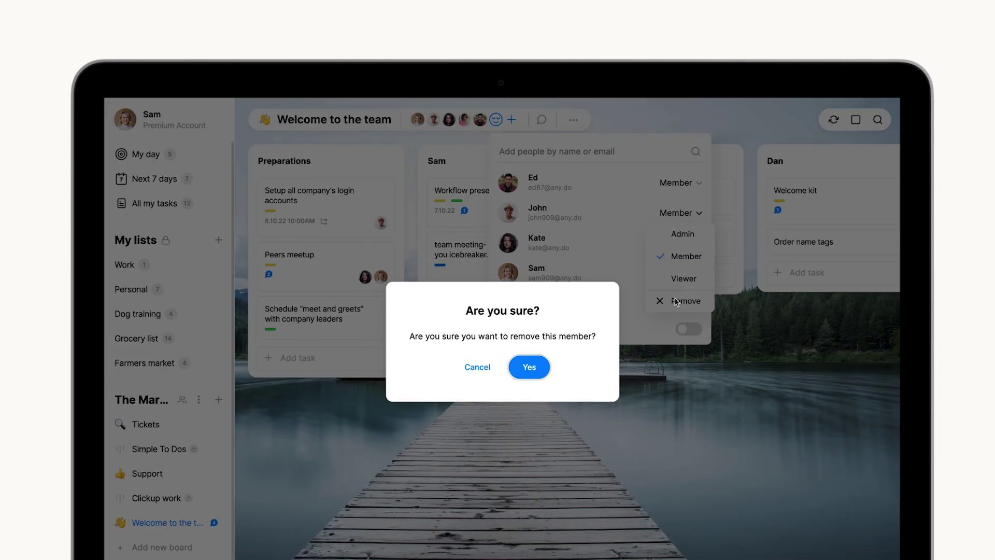
{"action": "left_click", "coordinate": [533, 367]}
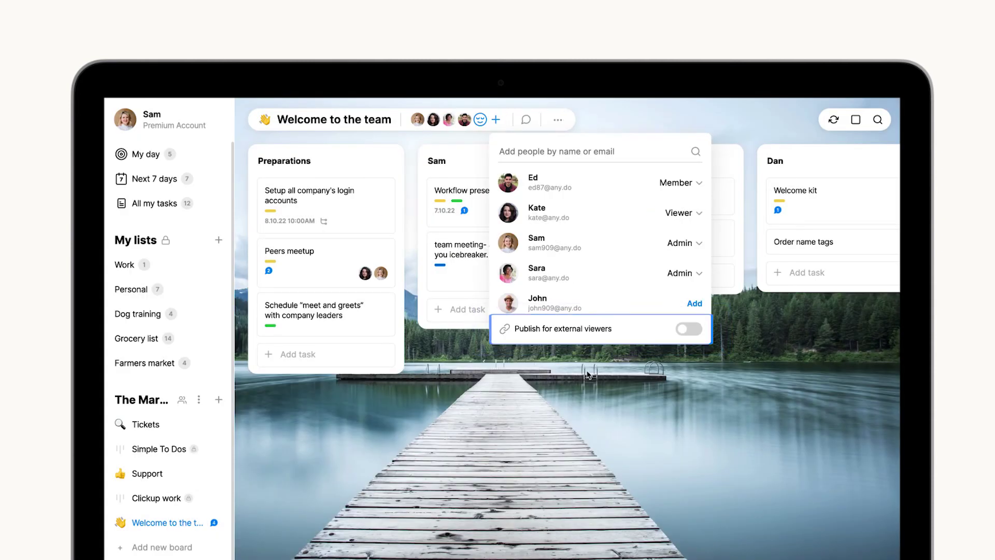